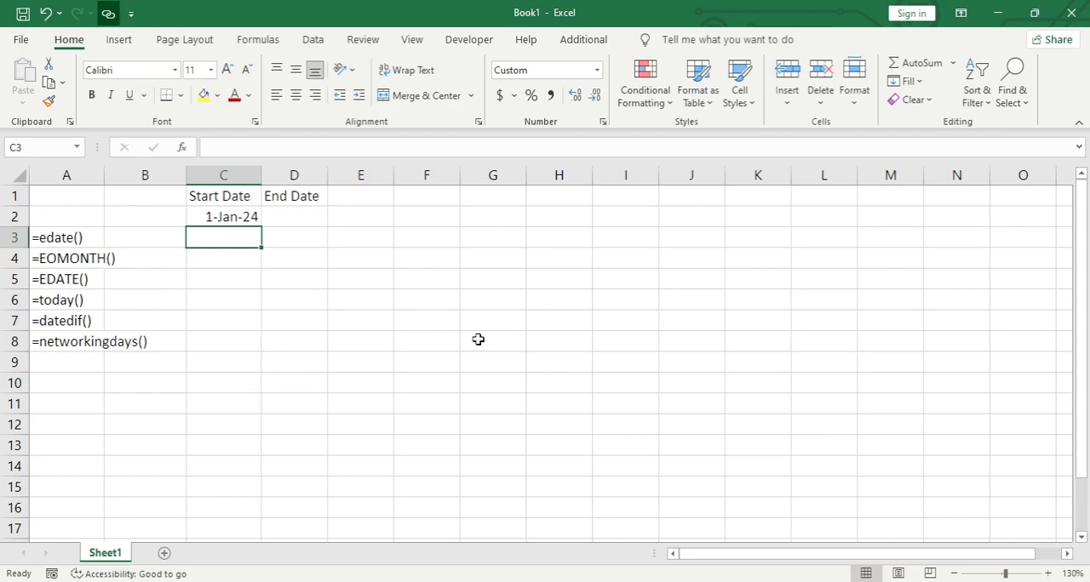
- Enter the formula =EDATE(C2,10) in cell C3 to add ten months to the start date
{"action": "type", "text": "="}
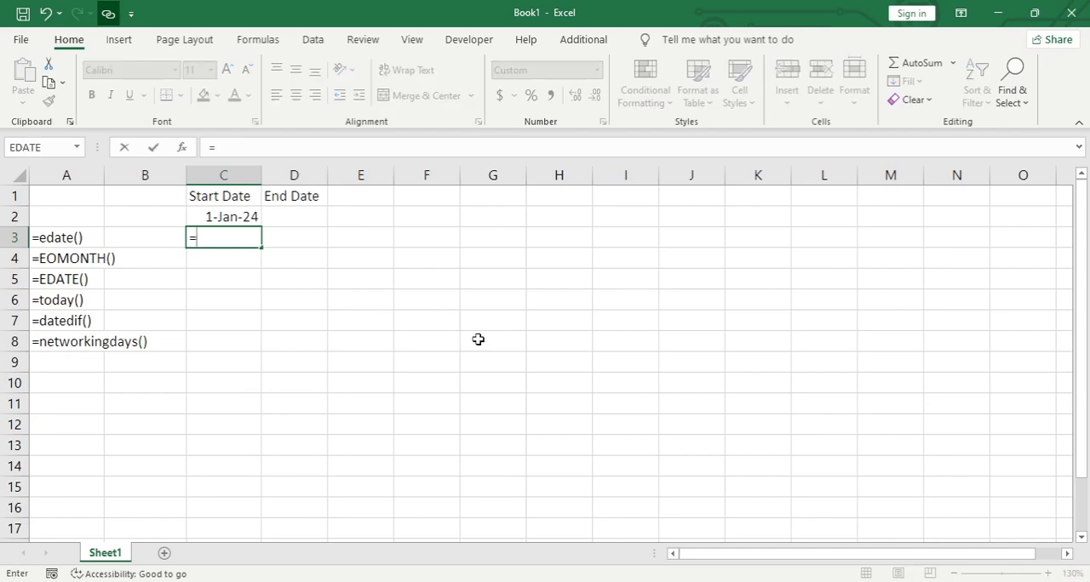
{"action": "type", "text": "edate("}
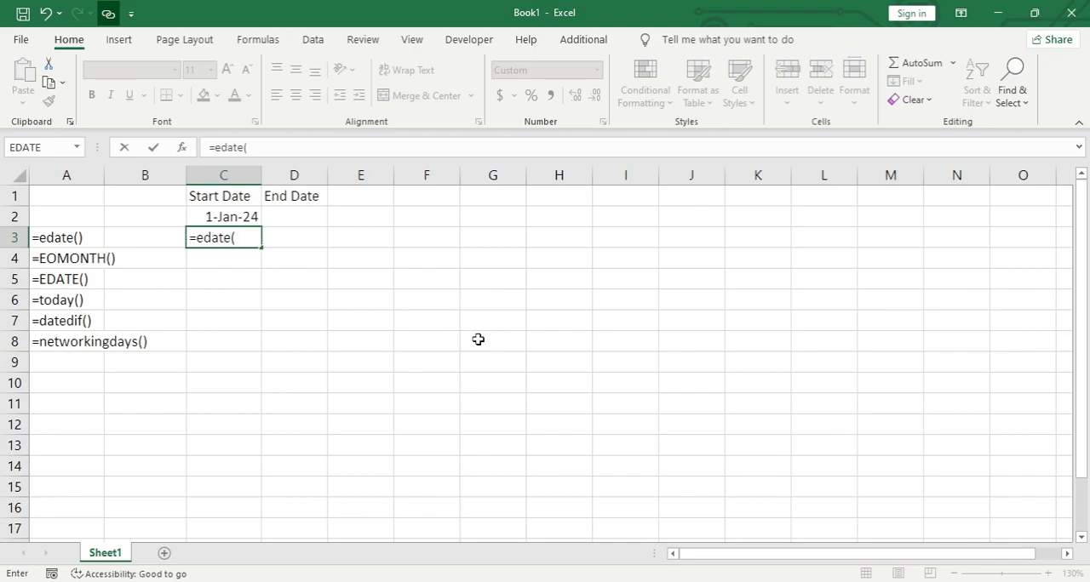
{"action": "key", "text": "Up"}
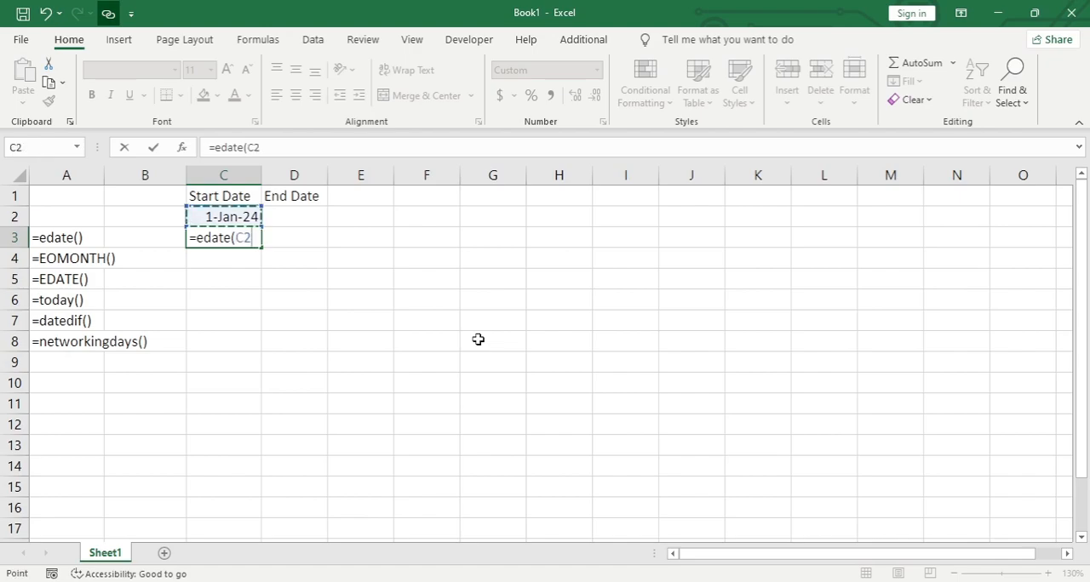
{"action": "type", "text": ",10)"}
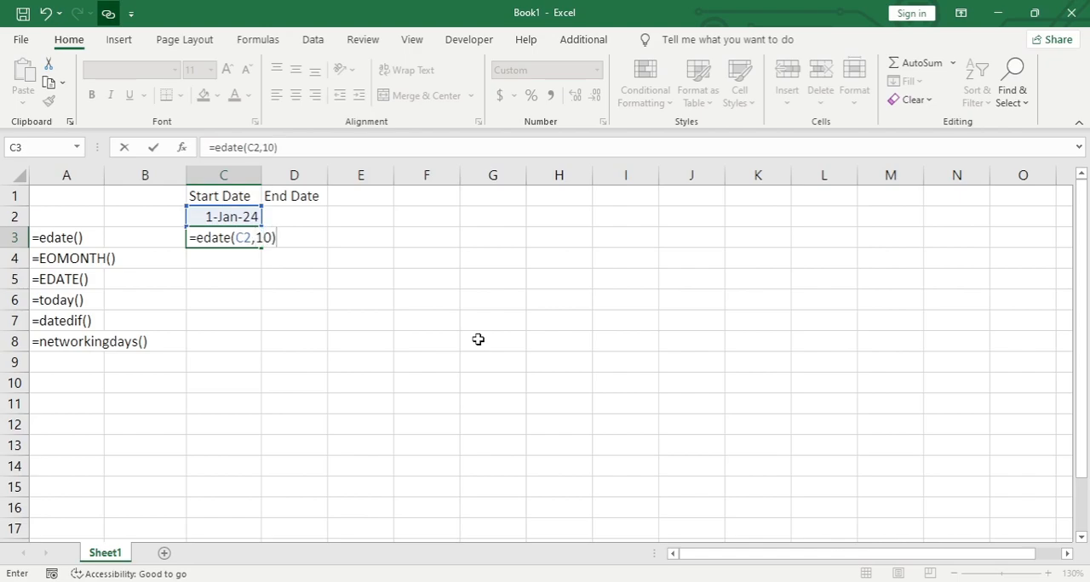
{"action": "key", "text": "Return"}
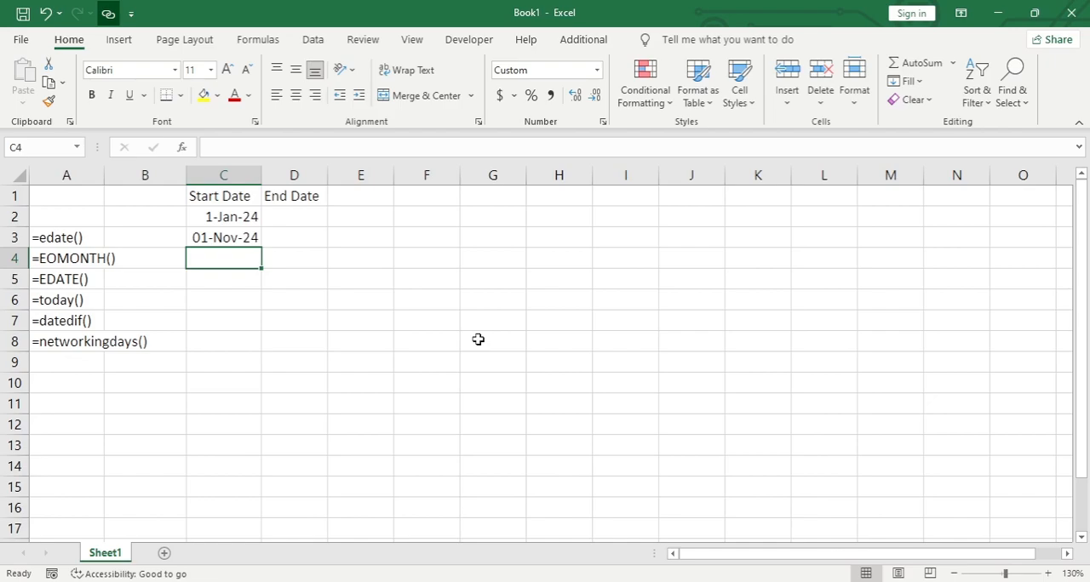
- Check the number format options for the EDATE result in cell C3
{"action": "key", "text": "Up"}
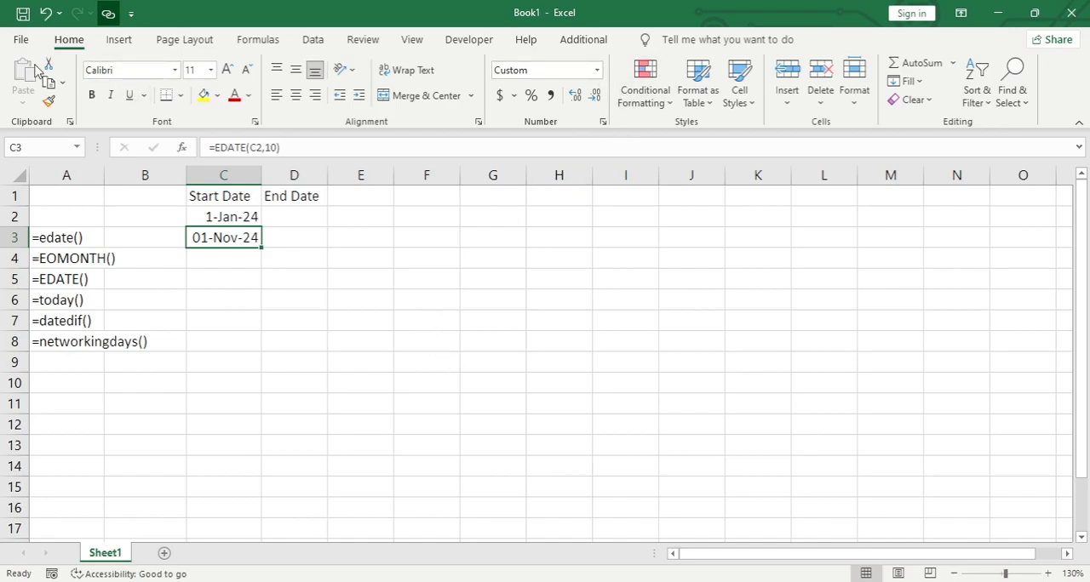
{"action": "left_click", "coordinate": [600, 72]}
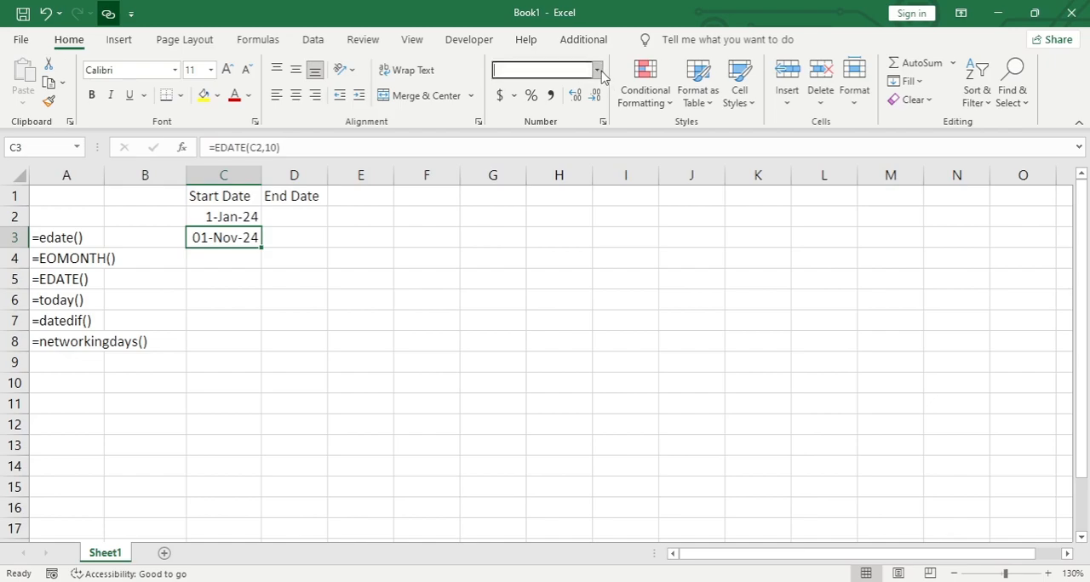
{"action": "left_click", "coordinate": [590, 442]}
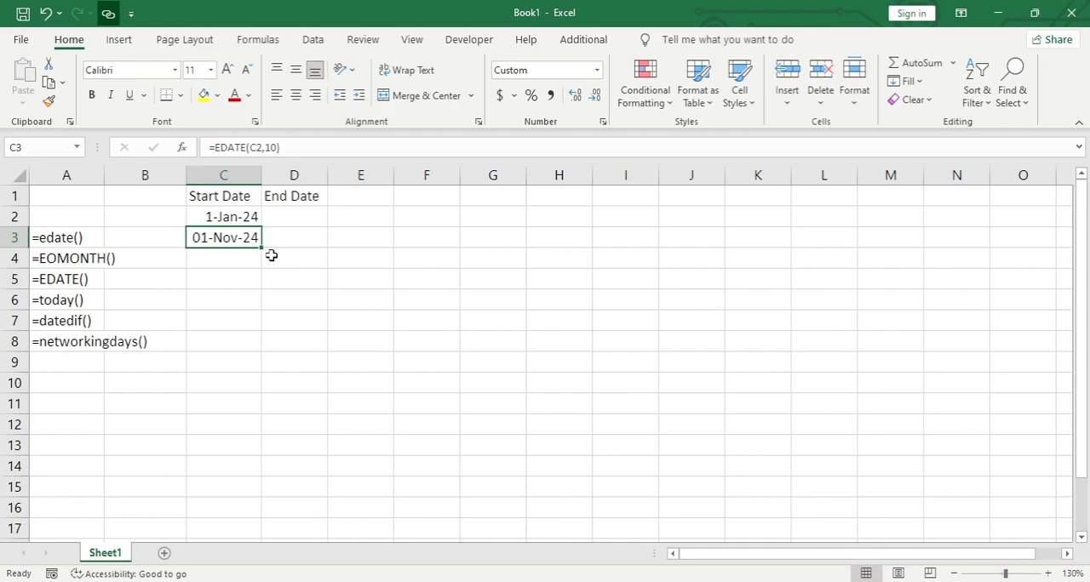
- Enter the formula =EOMONTH(C2,8) in cell C4 to get the month end eight months after the start date
{"action": "key", "text": "Down"}
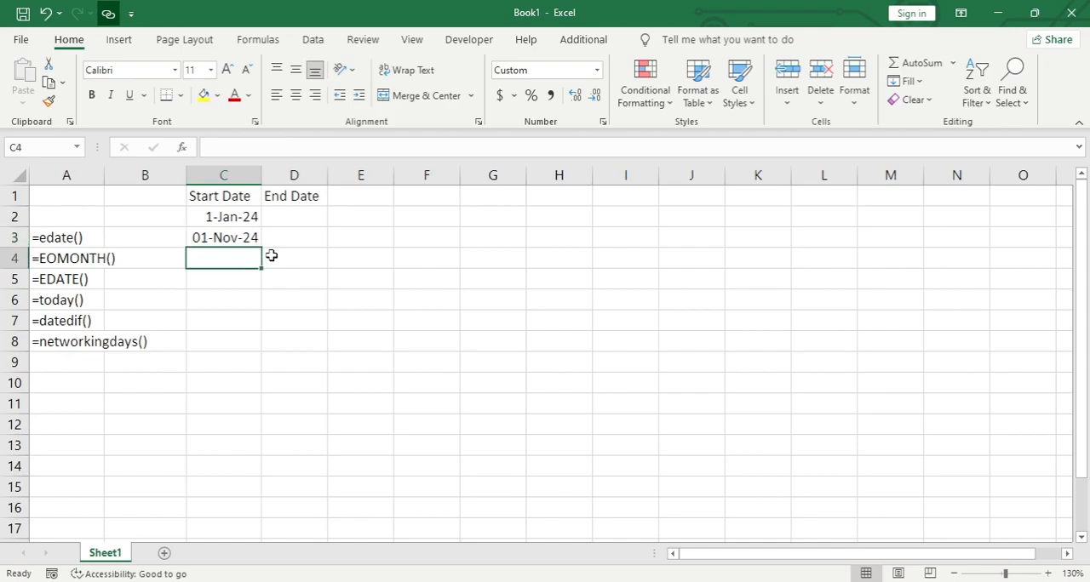
{"action": "type", "text": "="}
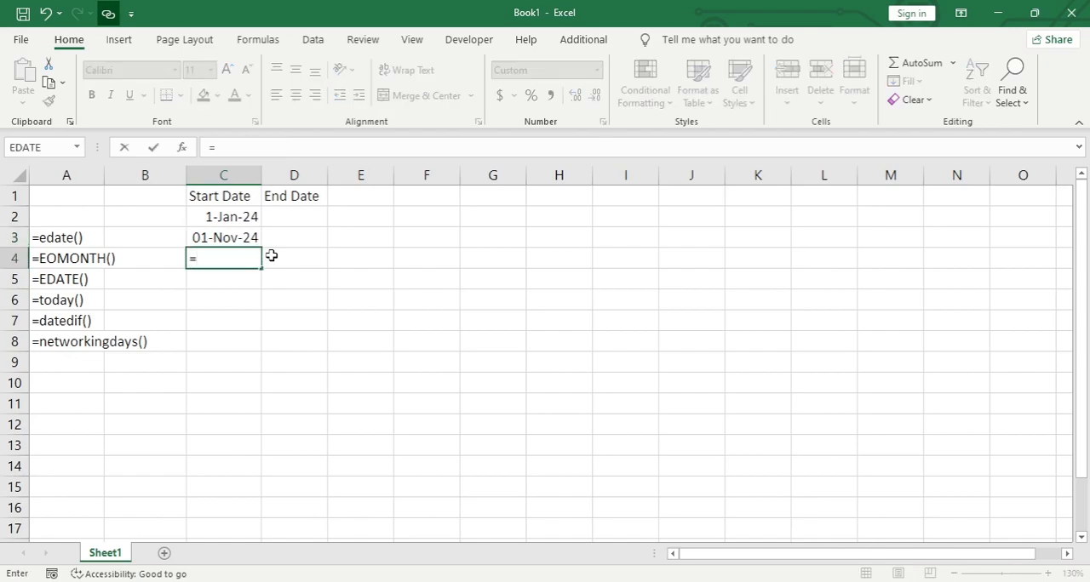
{"action": "type", "text": "eom"}
{"action": "key", "text": "Tab"}
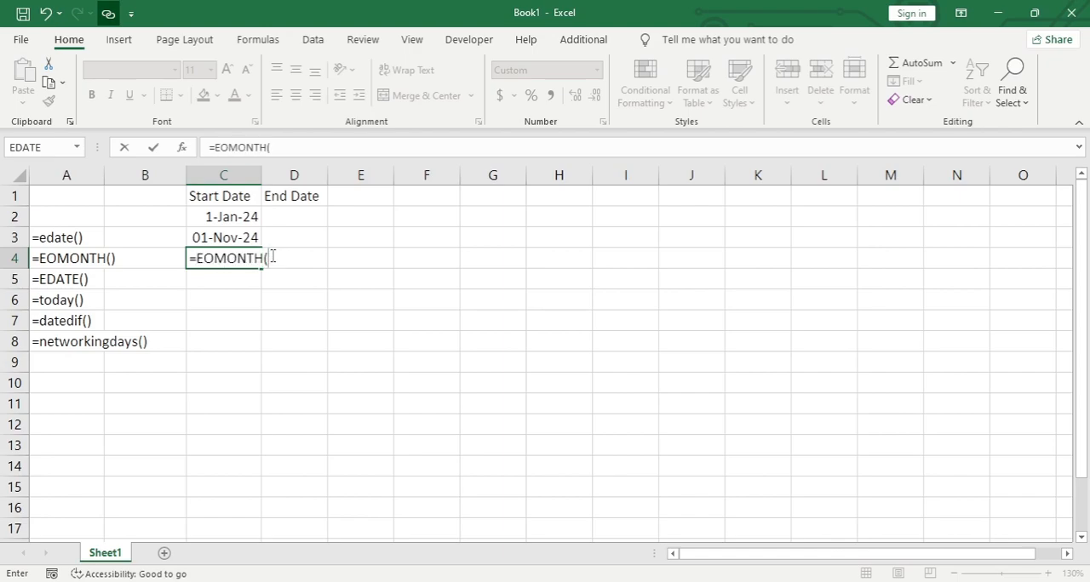
{"action": "key", "text": "Up"}
{"action": "key", "text": "Up"}
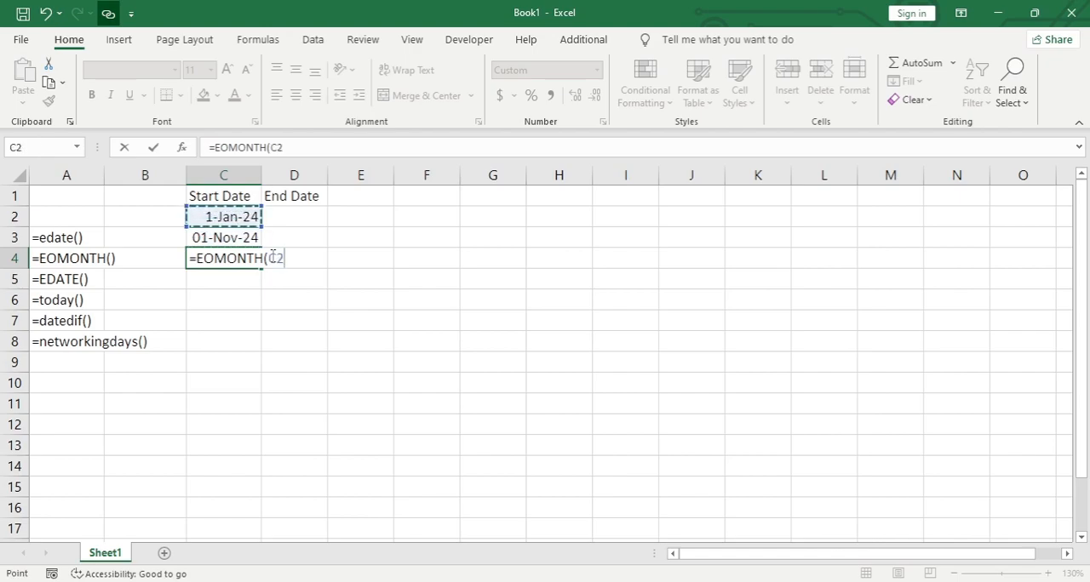
{"action": "type", "text": ",8)"}
{"action": "key", "text": "Return"}
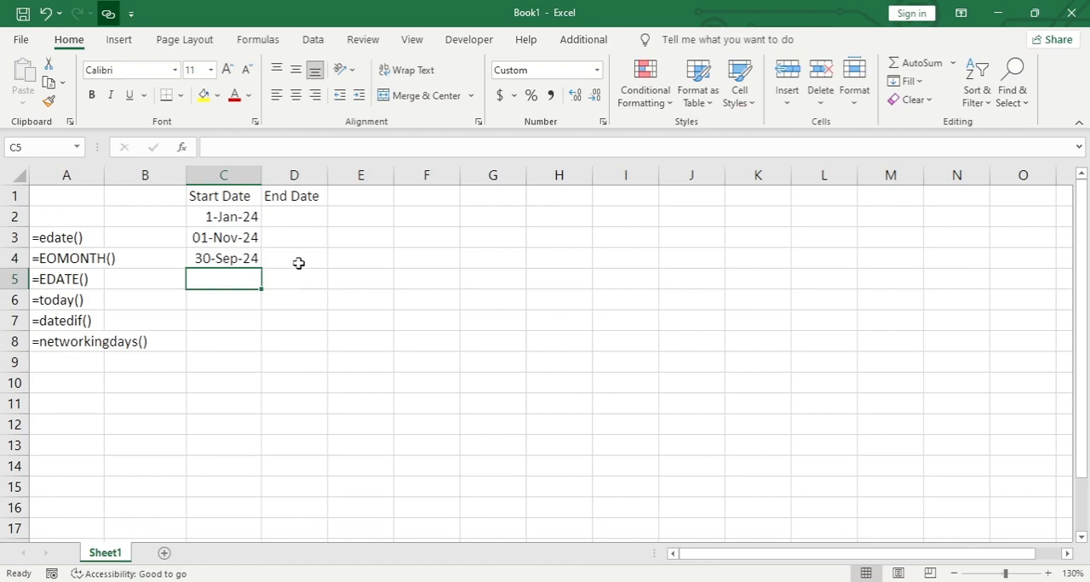
- Change the months argument of the EOMONTH formula in cell C4 to 1
{"action": "left_click", "coordinate": [242, 257]}
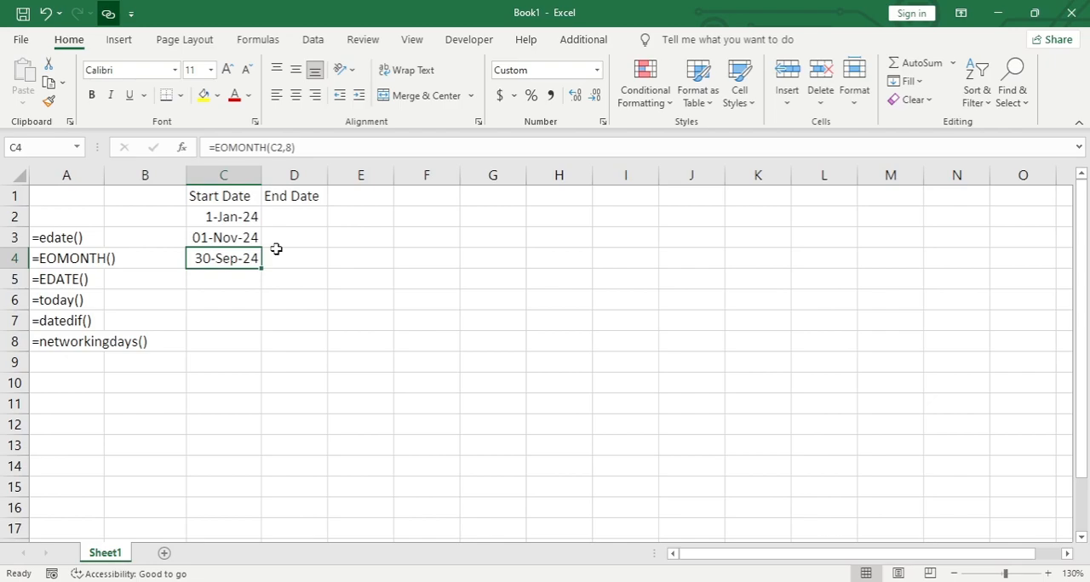
{"action": "key", "text": "F2"}
{"action": "double_click", "coordinate": [291, 257]}
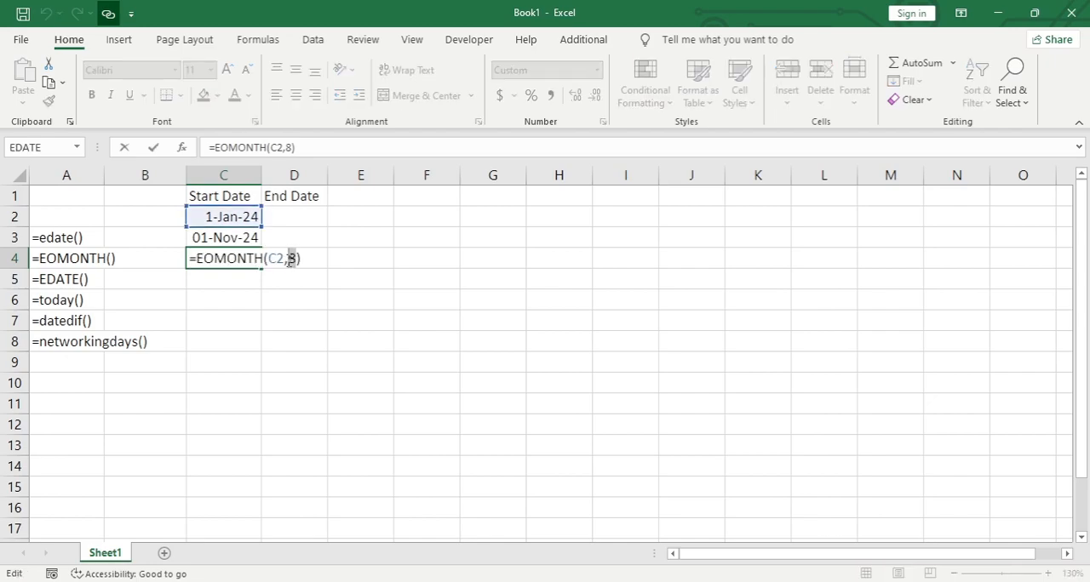
{"action": "type", "text": "2"}
{"action": "key", "text": "BackSpace"}
{"action": "type", "text": "1"}
{"action": "key", "text": "Return"}
{"action": "key", "text": "Up"}
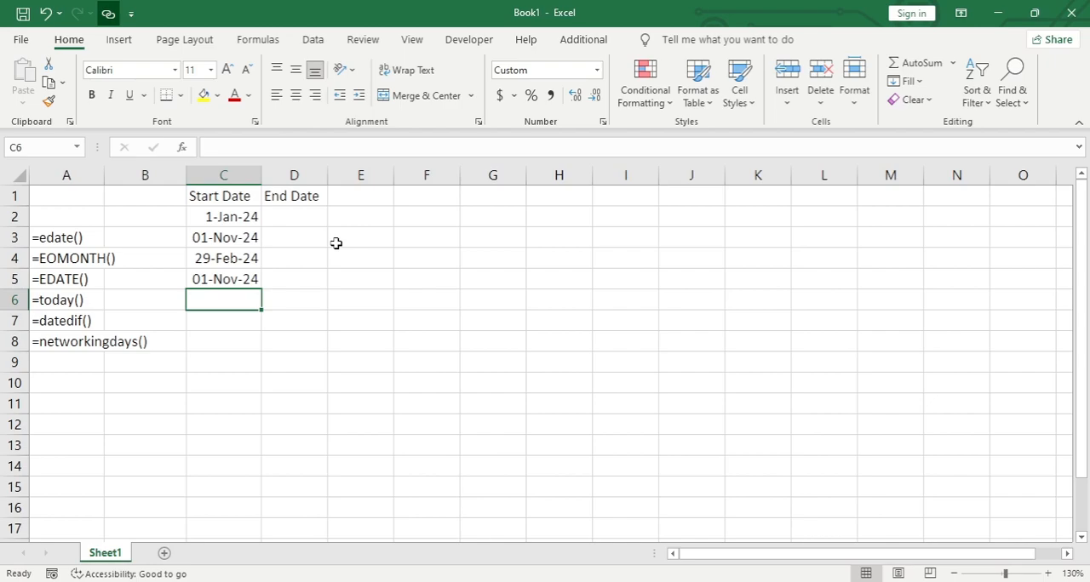
- Enter the formula =TODAY() in cell C6
{"action": "type", "text": "="}
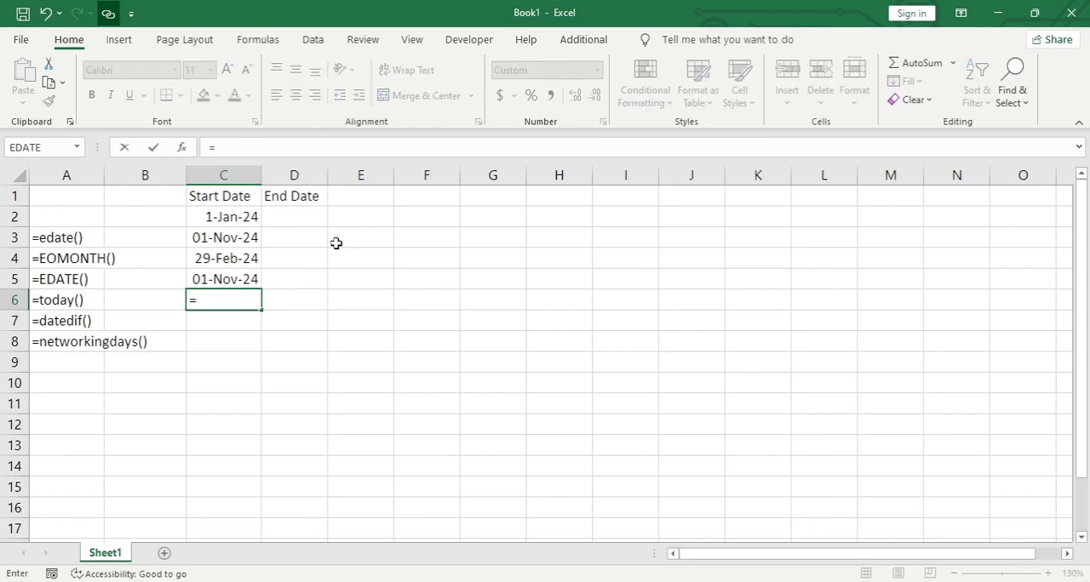
{"action": "type", "text": "tod"}
{"action": "key", "text": "Tab"}
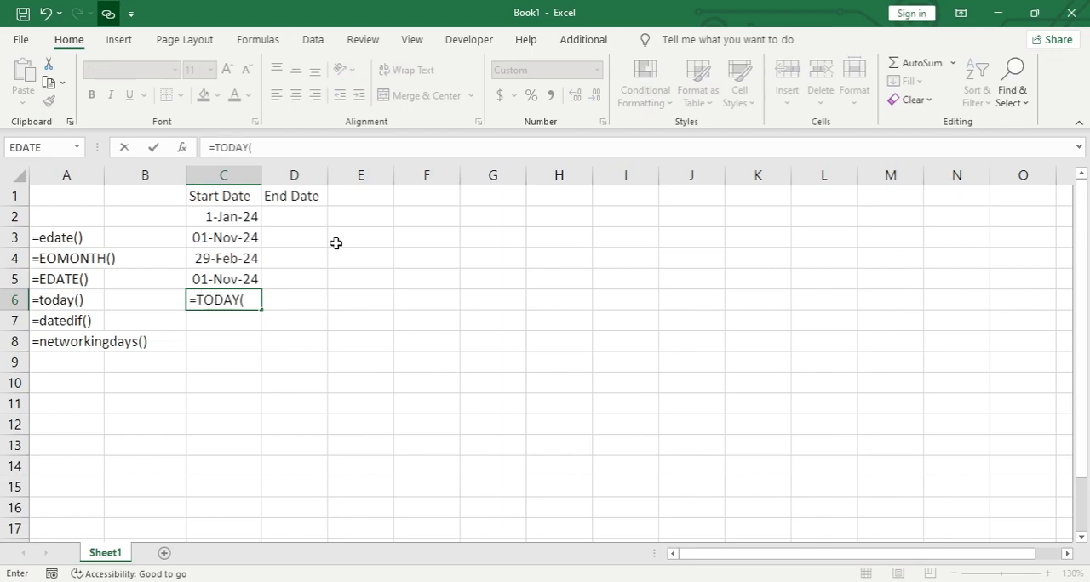
{"action": "type", "text": ")"}
{"action": "key", "text": "Return"}
{"action": "key", "text": "Up"}
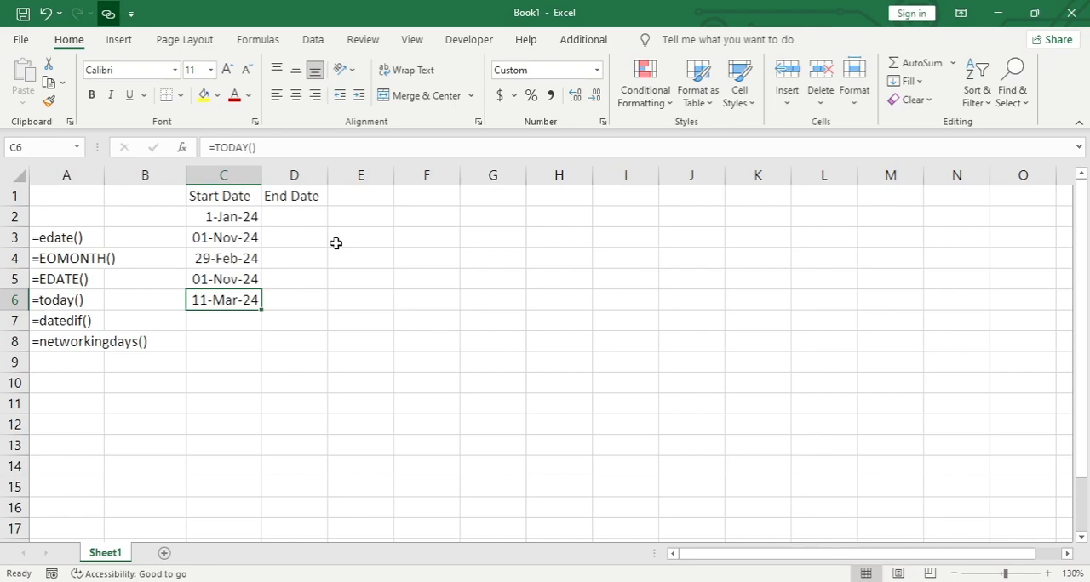
- Copy the EDATE result in C3 and paste it as a value only into D2 under End Date
{"action": "key", "text": "Down"}
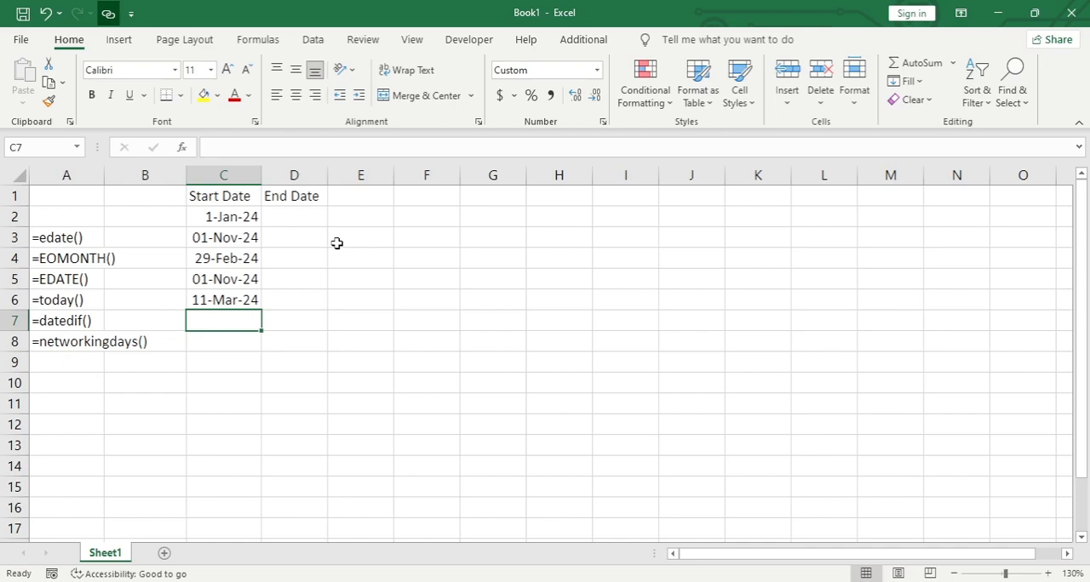
{"action": "key", "text": "Right"}
{"action": "key", "text": "Up"}
{"action": "key", "text": "Up"}
{"action": "key", "text": "Up"}
{"action": "key", "text": "Up"}
{"action": "key", "text": "Up"}
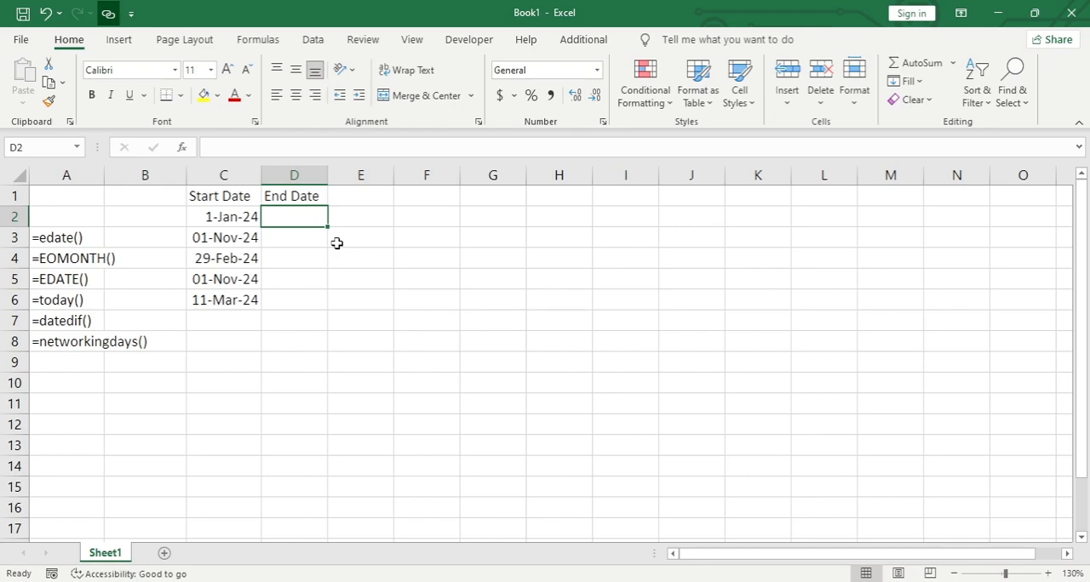
{"action": "key", "text": "Down"}
{"action": "key", "text": "Left"}
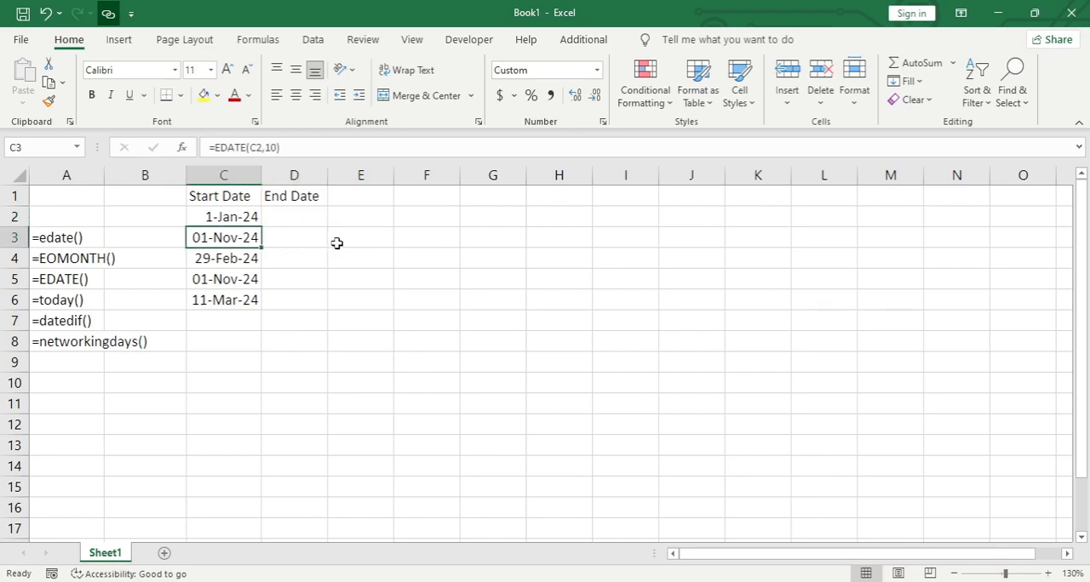
{"action": "key", "text": "ctrl+c"}
{"action": "key", "text": "Up"}
{"action": "key", "text": "Right"}
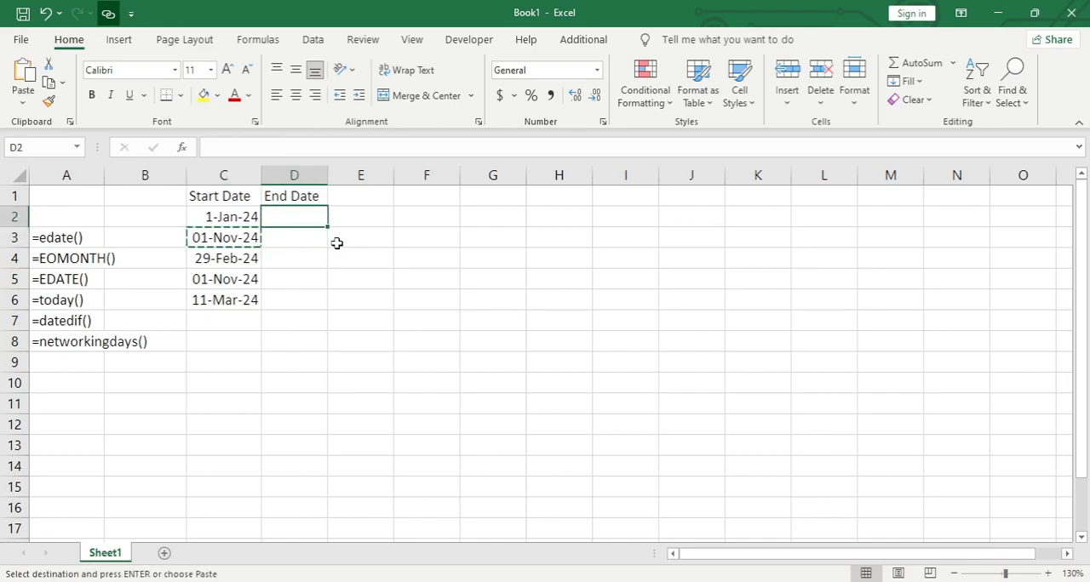
{"action": "key", "text": "ctrl+shift+v"}
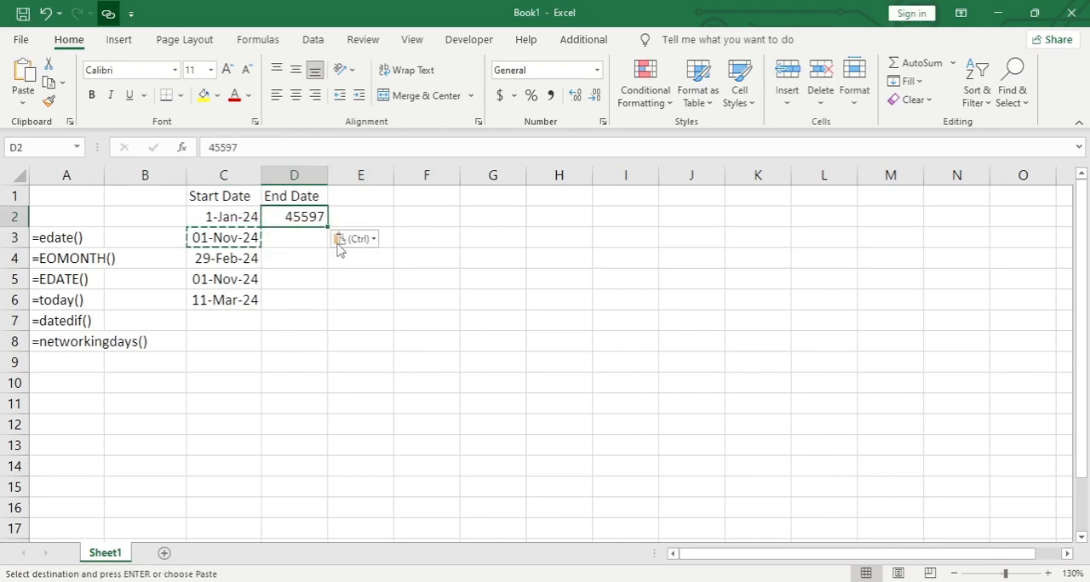
{"action": "key", "text": "Escape"}
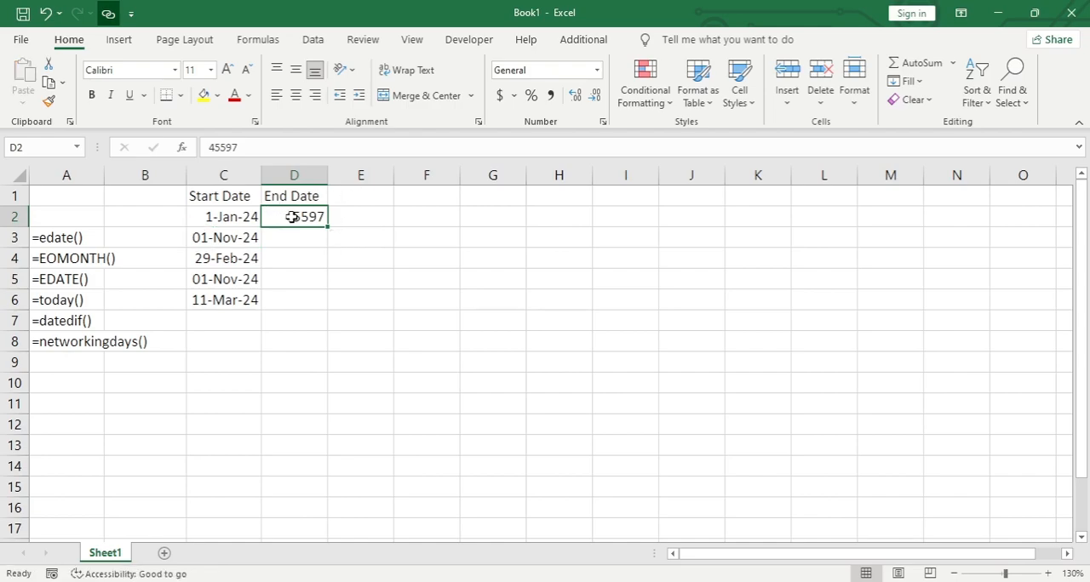
- Copy the date format of C3 onto D2 with Format Painter and autofit the width of column D
{"action": "left_click", "coordinate": [244, 243]}
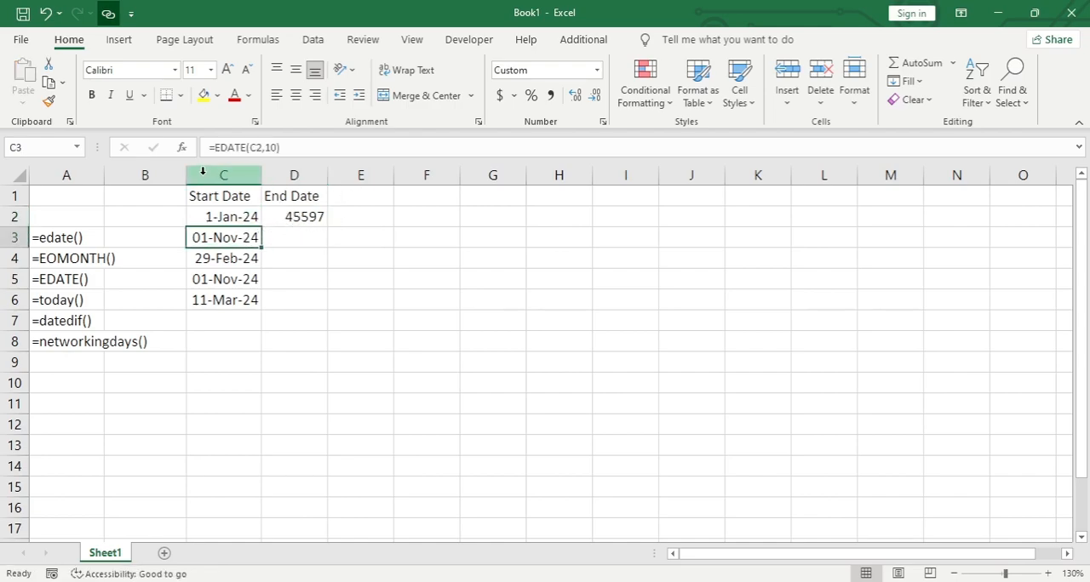
{"action": "left_click", "coordinate": [50, 101]}
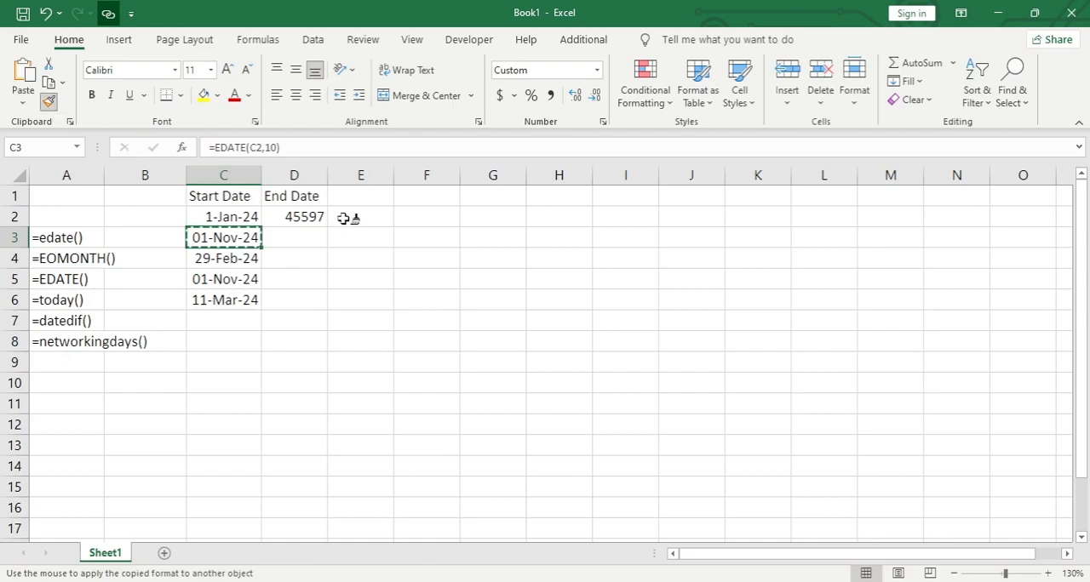
{"action": "left_click", "coordinate": [315, 216]}
{"action": "double_click", "coordinate": [328, 175]}
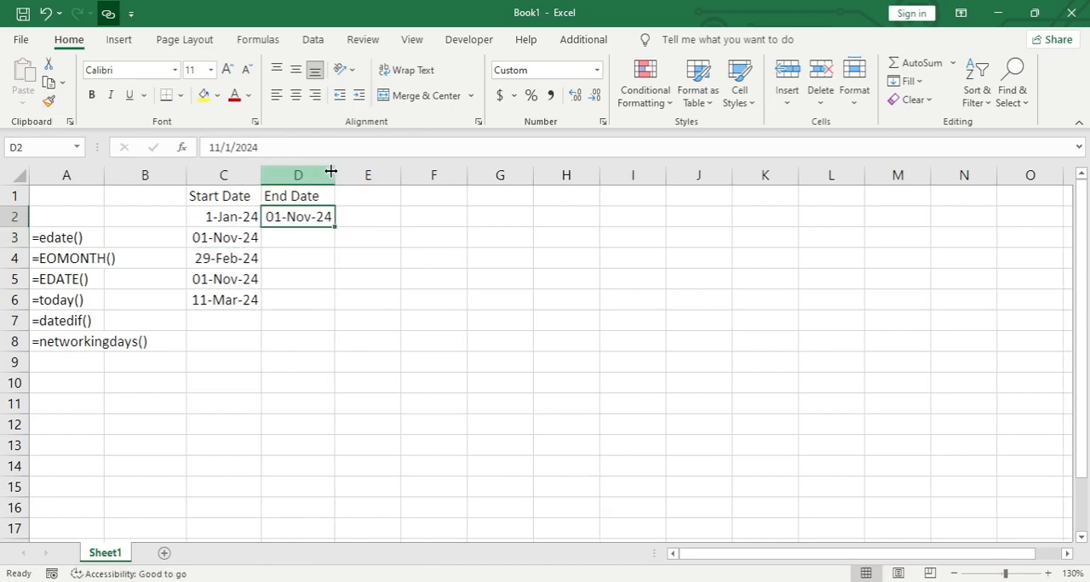
- Enter the formula =DATEDIF(C2,D2,"d") in cell C7 to count the days between the start and end dates
{"action": "left_click", "coordinate": [234, 321]}
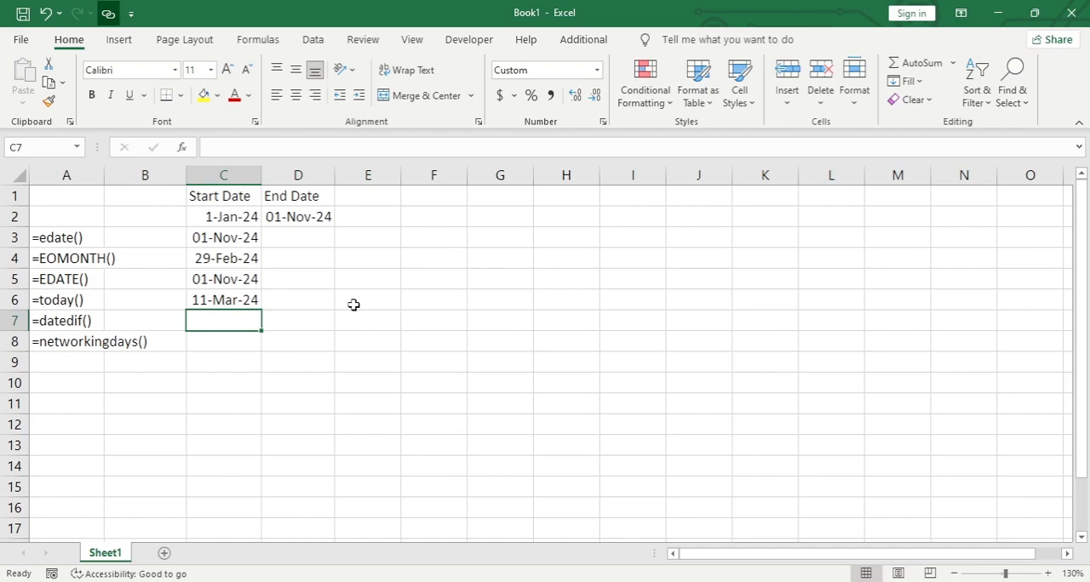
{"action": "type", "text": "=dated"}
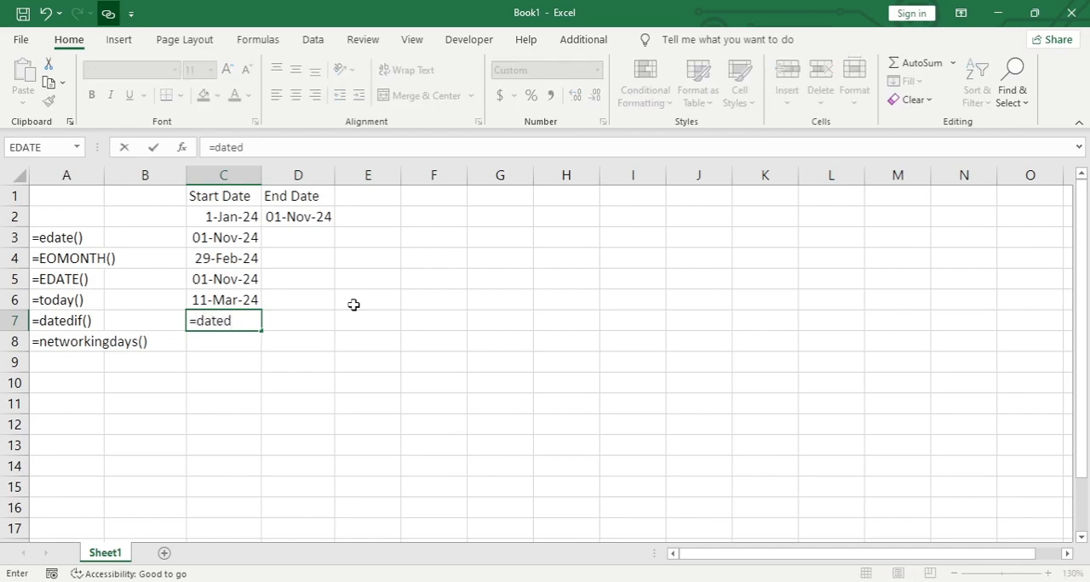
{"action": "type", "text": "if"}
{"action": "type", "text": "("}
{"action": "left_click", "coordinate": [249, 218]}
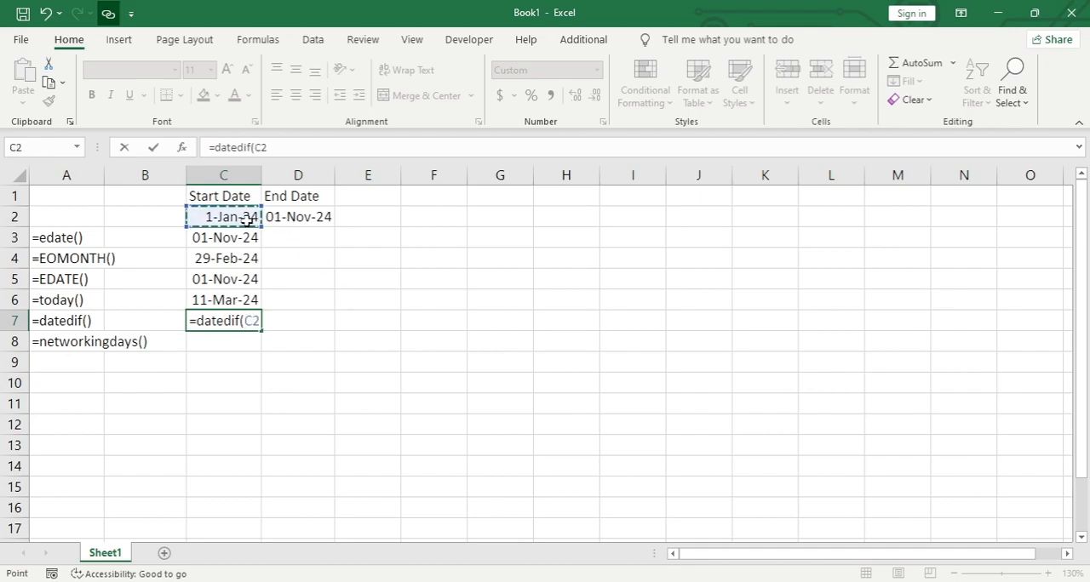
{"action": "type", "text": ","}
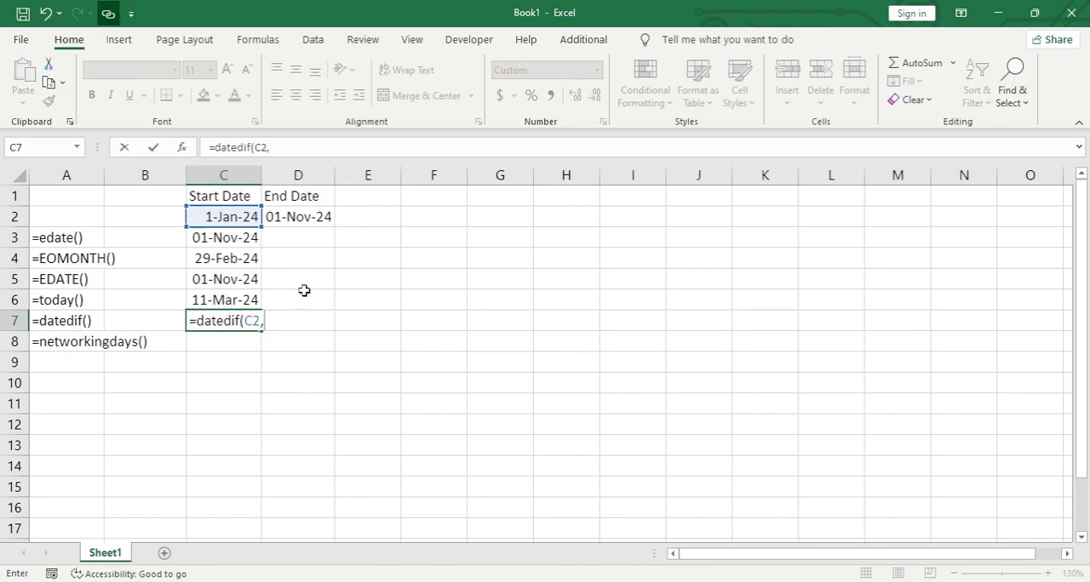
{"action": "left_click", "coordinate": [305, 217]}
{"action": "type", "text": ","}
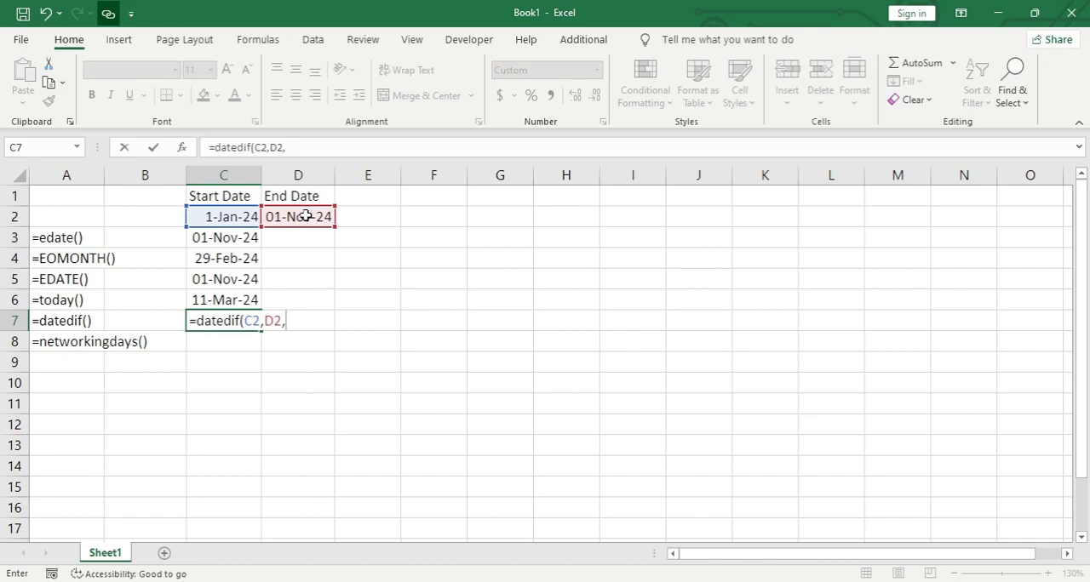
{"action": "type", "text": "\"d"}
{"action": "type", "text": "\")"}
{"action": "key", "text": "Return"}
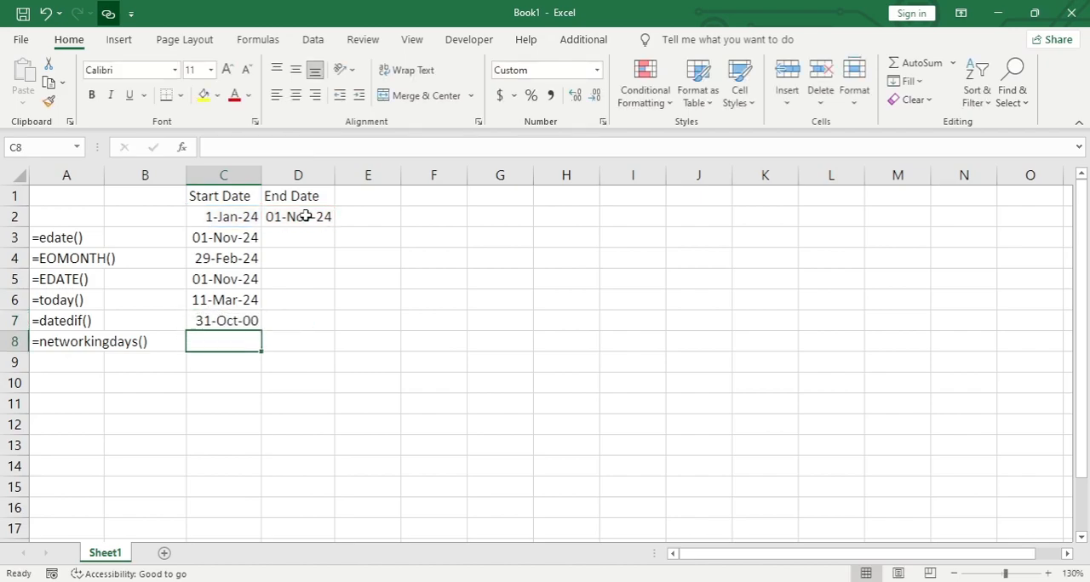
{"action": "key", "text": "Up"}
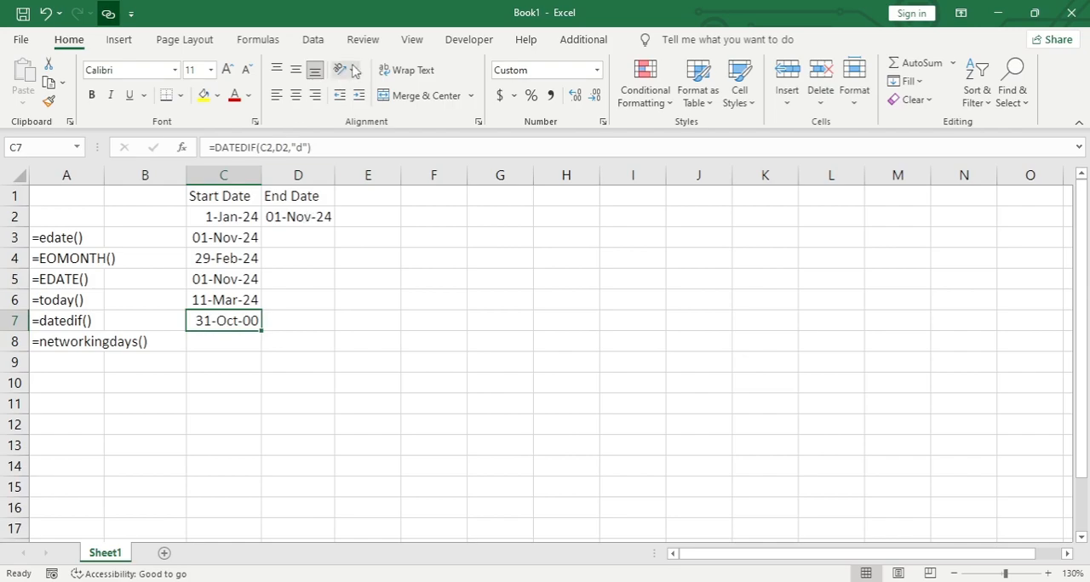
- Apply the Number format to the DATEDIF result in cell C7
{"action": "left_click", "coordinate": [597, 70]}
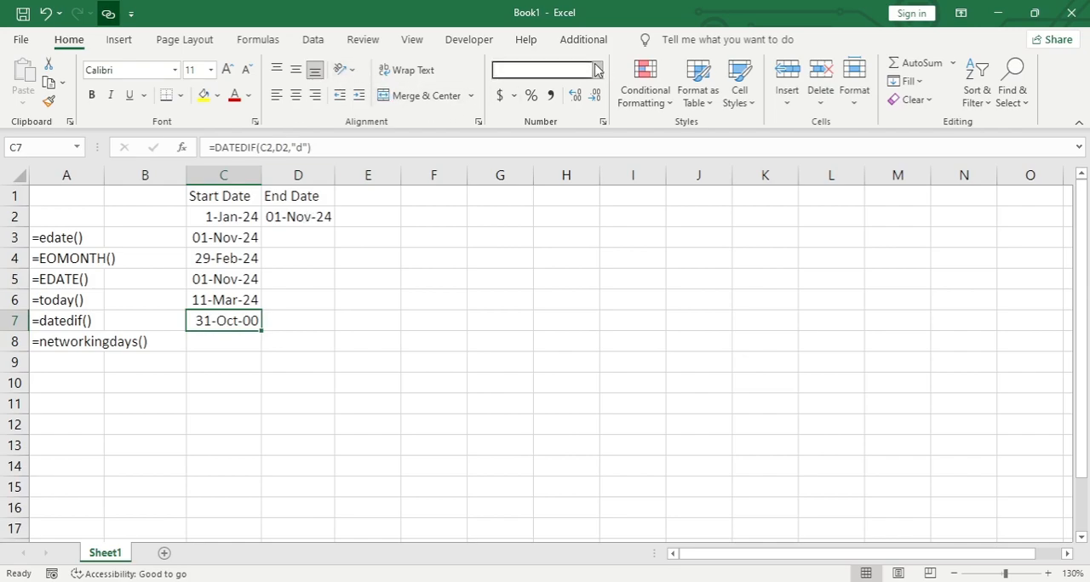
{"action": "left_click", "coordinate": [607, 131]}
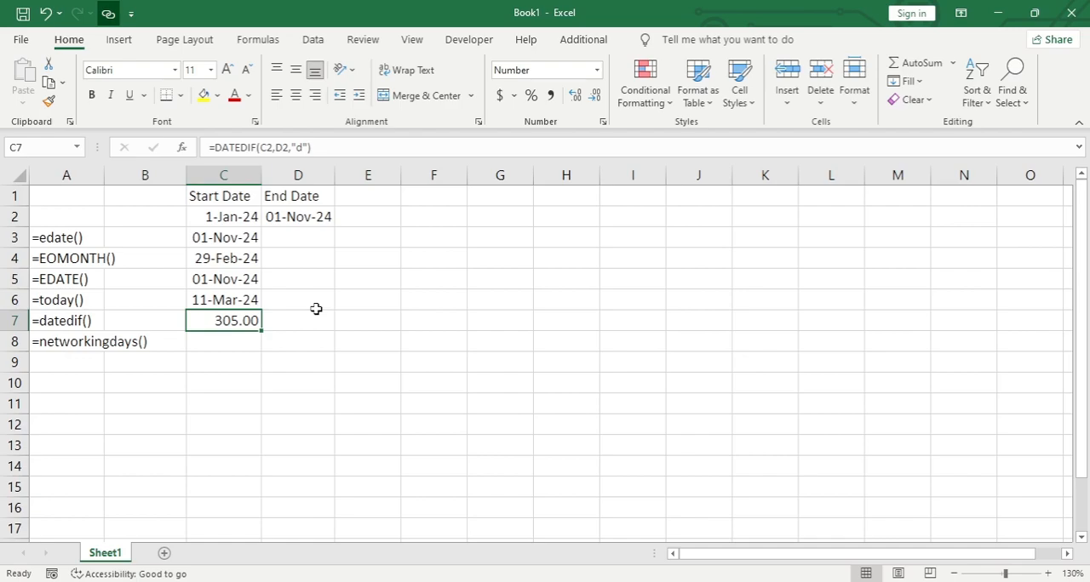
- Enter the formula =NETWORKDAYS(C2,D2) in cell C8 to count the working days between the start and end dates
{"action": "left_click", "coordinate": [243, 346]}
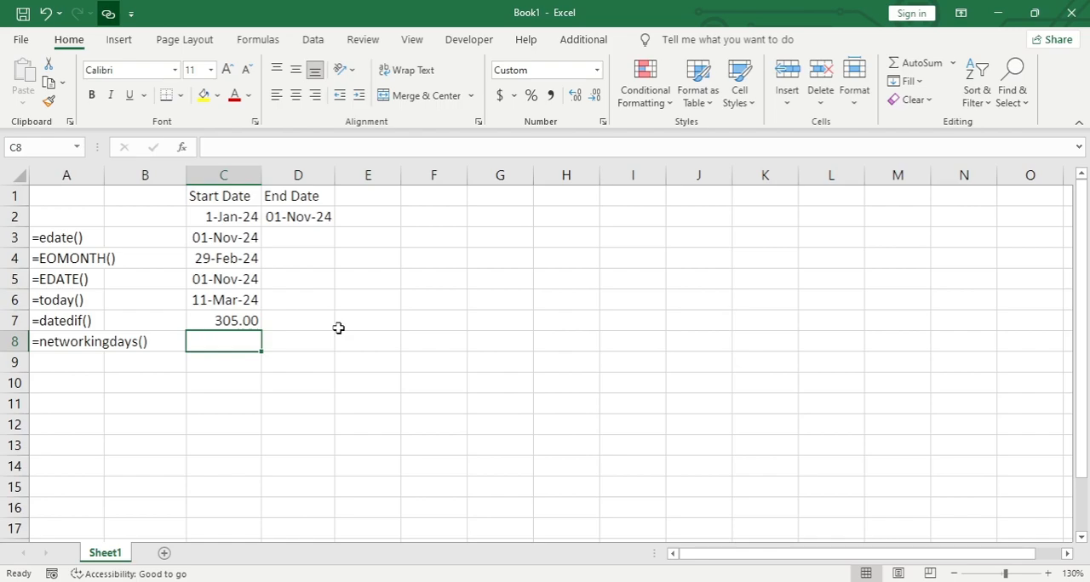
{"action": "type", "text": "="}
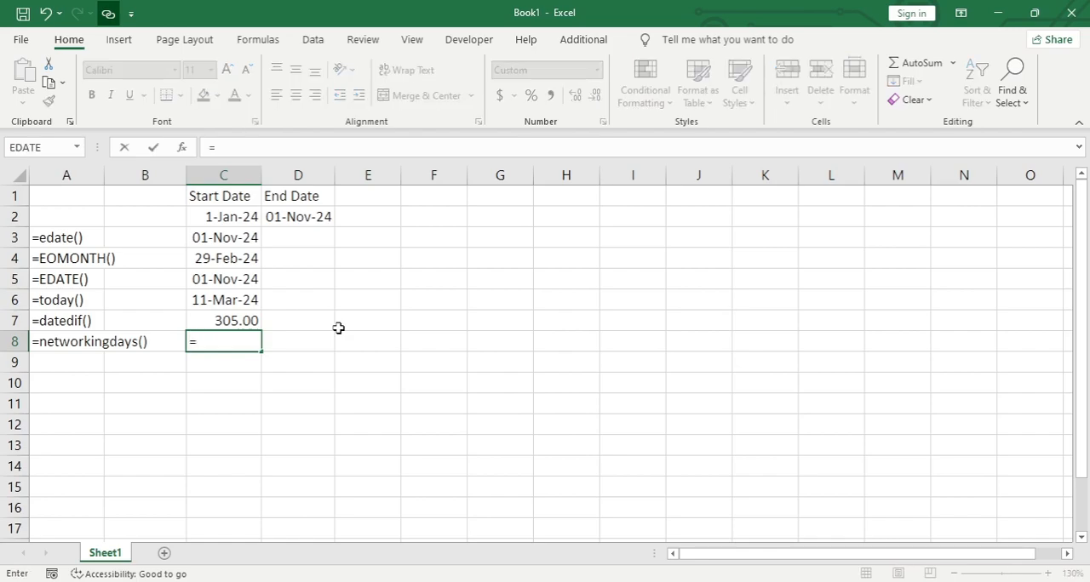
{"action": "type", "text": "net"}
{"action": "key", "text": "Tab"}
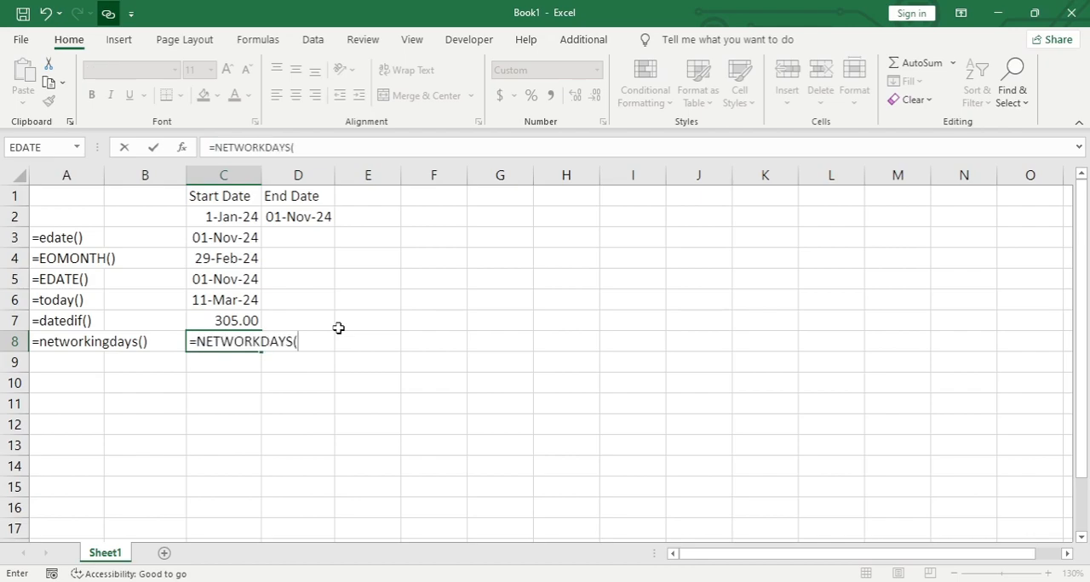
{"action": "key", "text": "Up"}
{"action": "key", "text": "Up"}
{"action": "key", "text": "Up"}
{"action": "key", "text": "Up"}
{"action": "key", "text": "Up"}
{"action": "key", "text": "Up"}
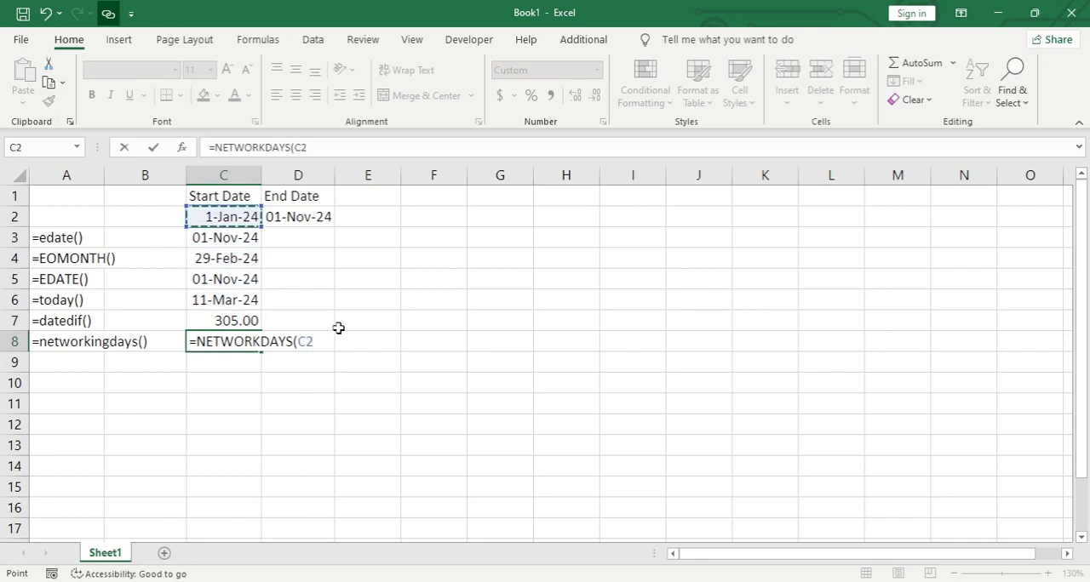
{"action": "type", "text": ","}
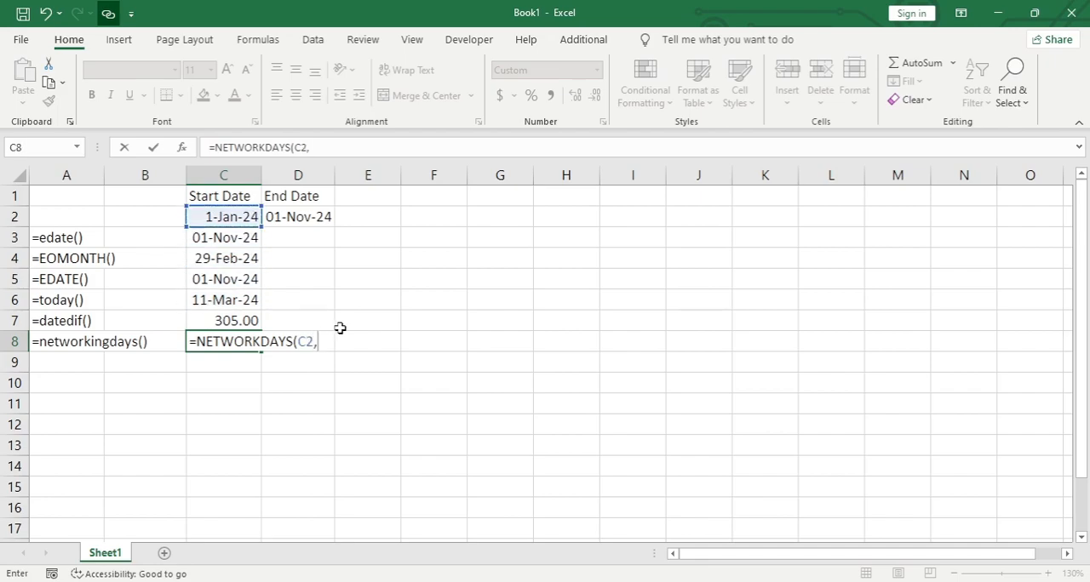
{"action": "left_click", "coordinate": [303, 214]}
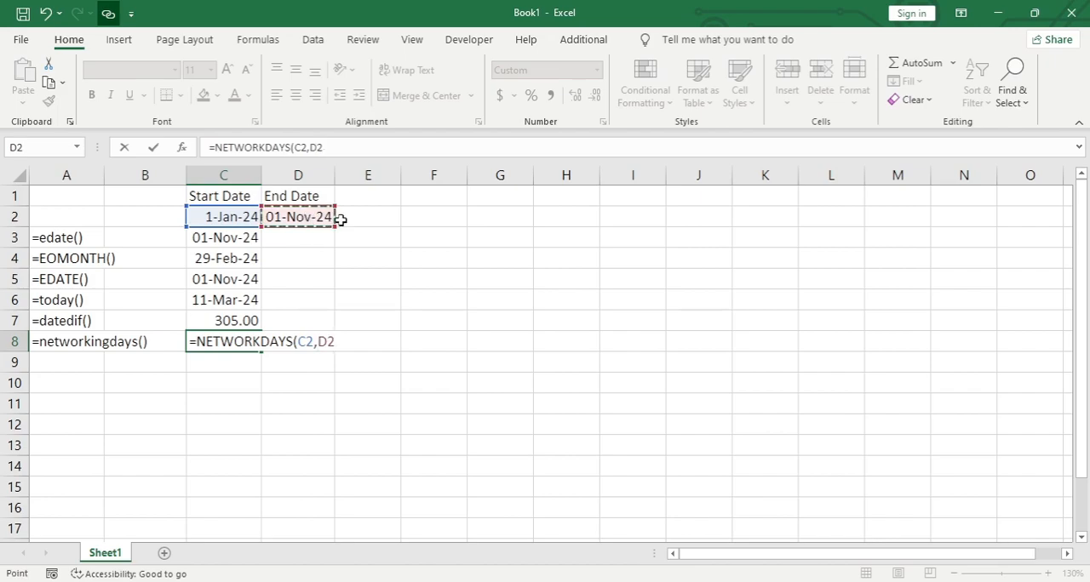
{"action": "type", "text": ")"}
{"action": "key", "text": "Return"}
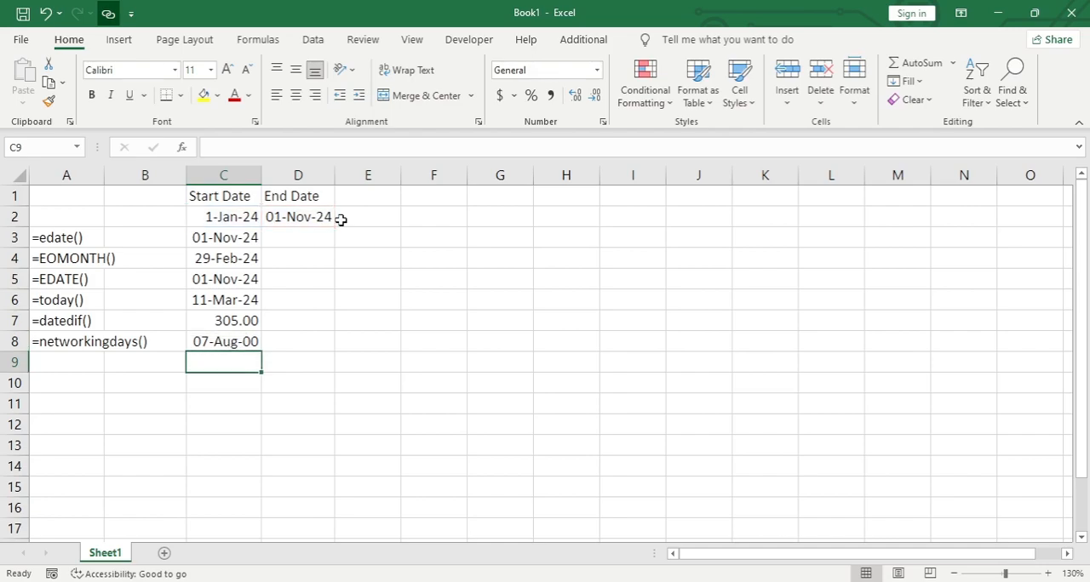
- Apply the Number format to the NETWORKDAYS result in cell C8
{"action": "key", "text": "Up"}
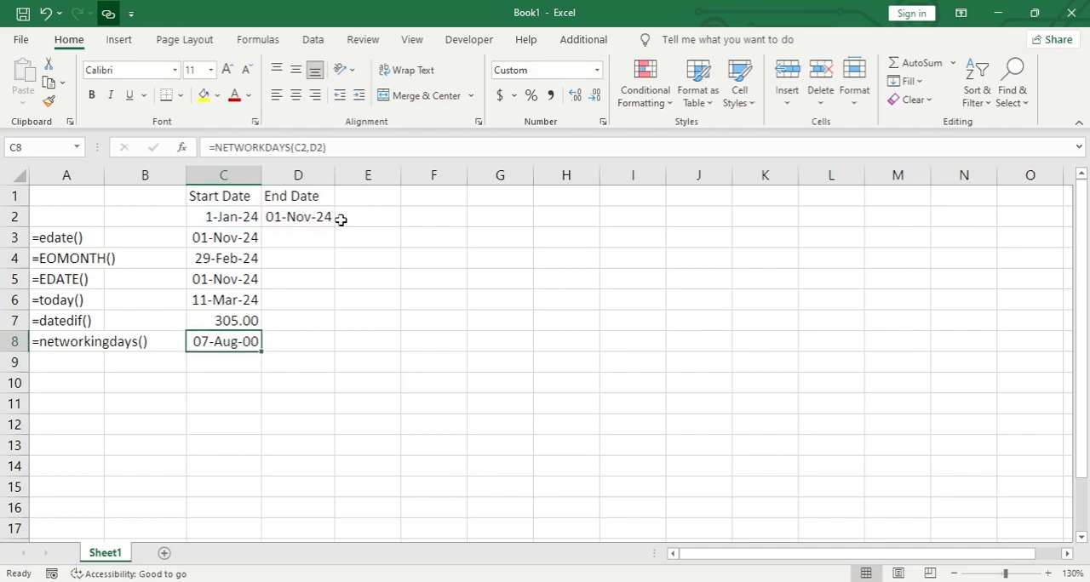
{"action": "left_click", "coordinate": [598, 75]}
{"action": "left_click", "coordinate": [590, 141]}
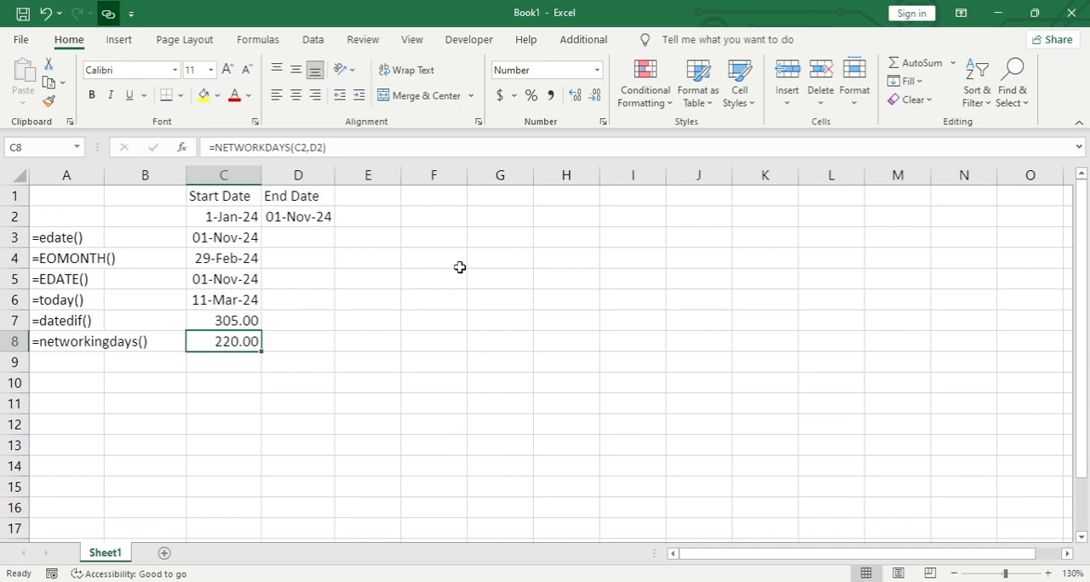
- Calculate the non-working days in D8 with the formula =+C7-C8, and clear the cell again
{"action": "key", "text": "Right"}
{"action": "type", "text": "+"}
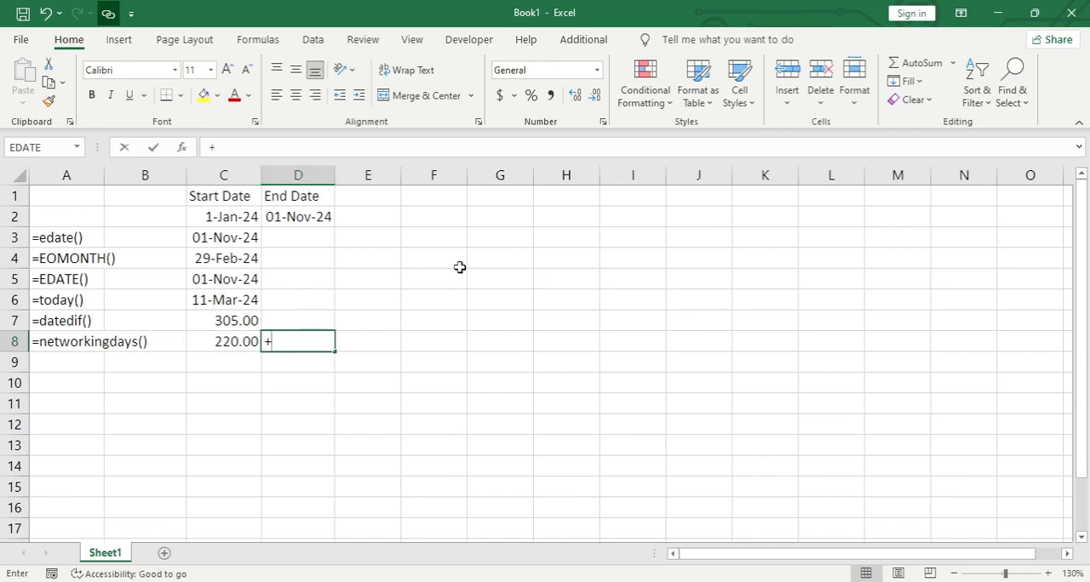
{"action": "key", "text": "Left"}
{"action": "key", "text": "Up"}
{"action": "type", "text": "-"}
{"action": "key", "text": "Left"}
{"action": "key", "text": "Return"}
{"action": "key", "text": "Up"}
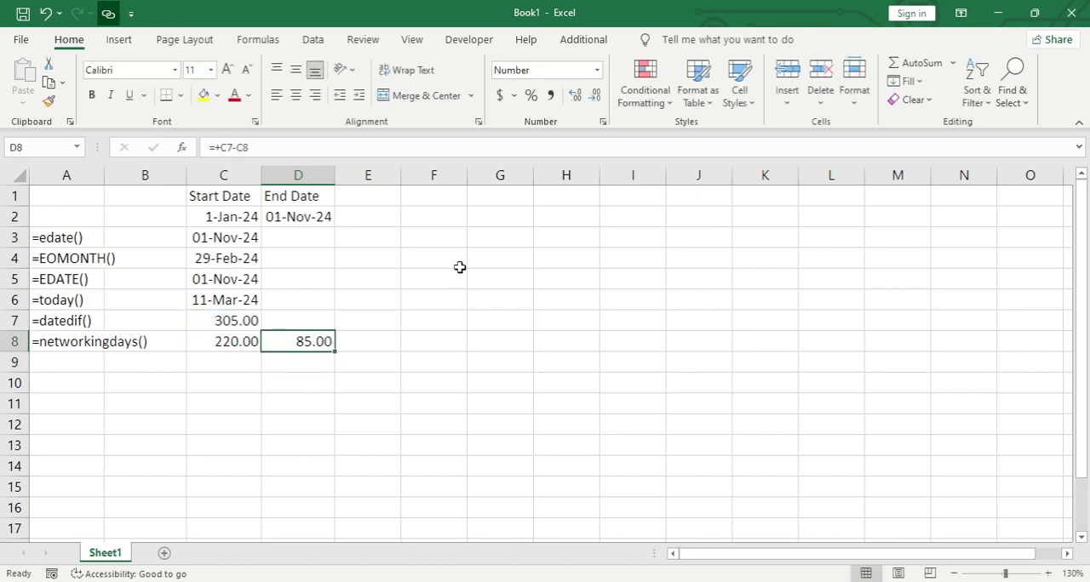
{"action": "key", "text": "Delete"}
- Add "Wednesday" as the holidays argument in C8, making the formula =NETWORKDAYS(C2,D2,"Wednesday")
{"action": "key", "text": "Left"}
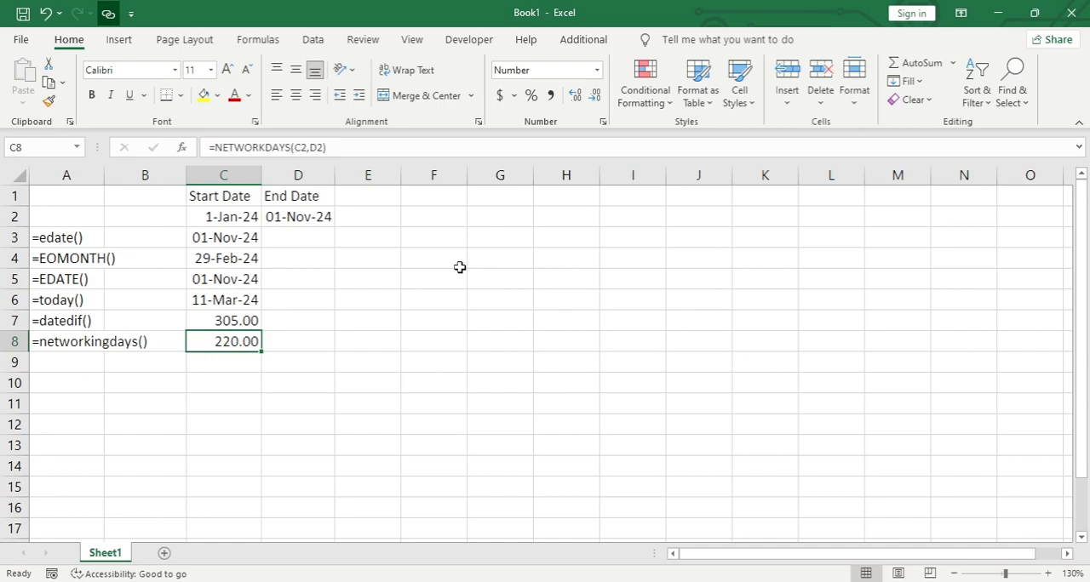
{"action": "key", "text": "F2"}
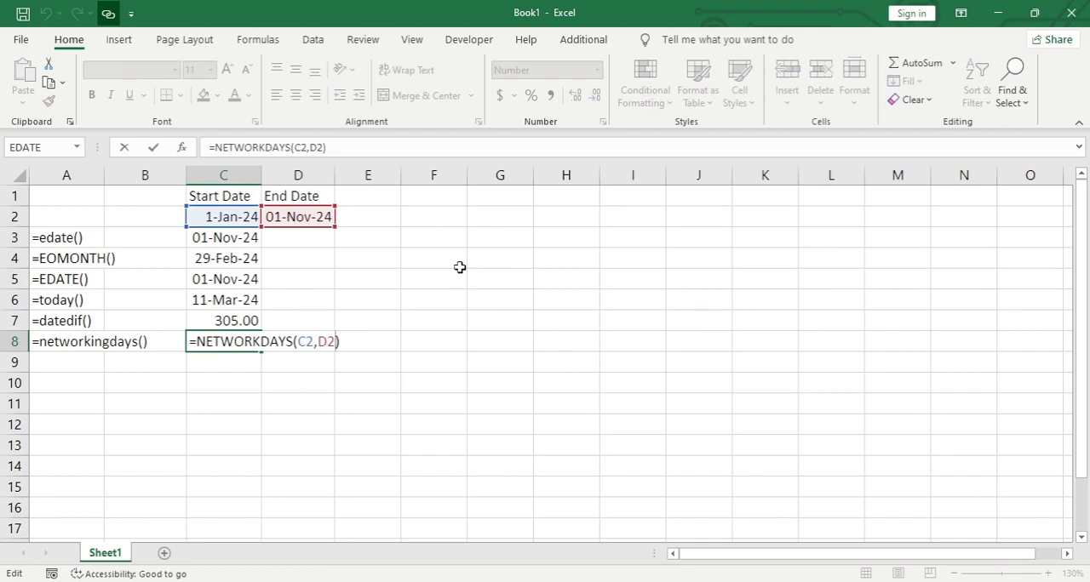
{"action": "type", "text": ",mo"}
{"action": "key", "text": "BackSpace"}
{"action": "key", "text": "BackSpace"}
{"action": "type", "text": "["}
{"action": "key", "text": "BackSpace"}
{"action": "type", "text": "\"We"}
{"action": "type", "text": "dnesday"}
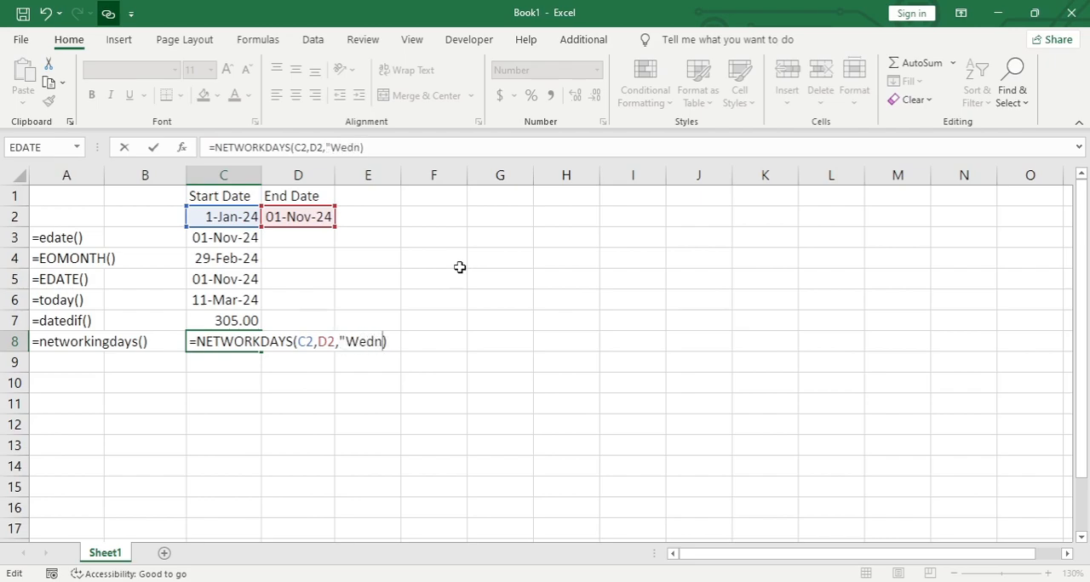
{"action": "type", "text": "\""}
{"action": "key", "text": "Return"}
{"action": "key", "text": "Up"}
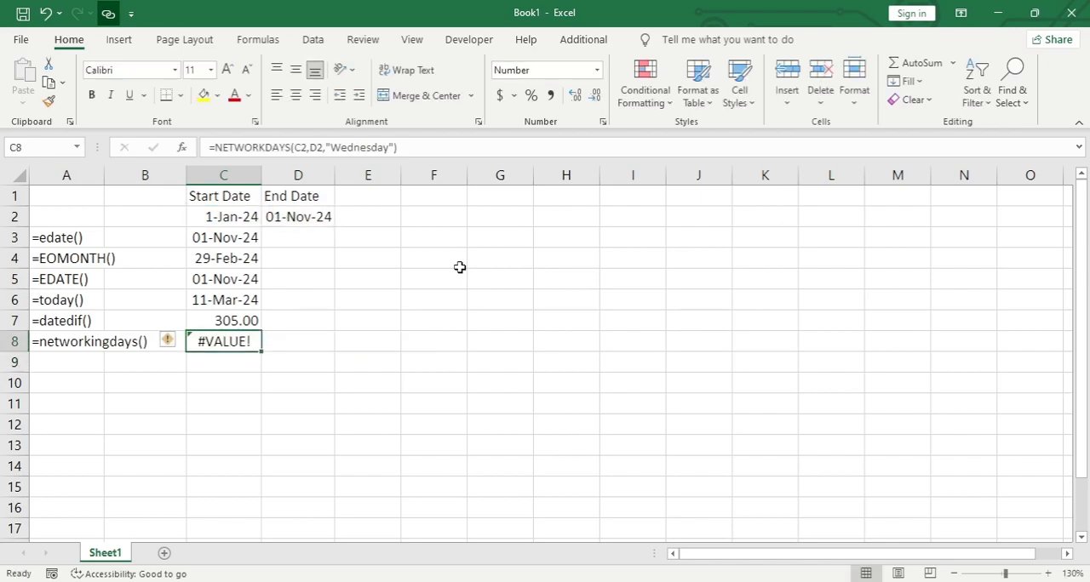